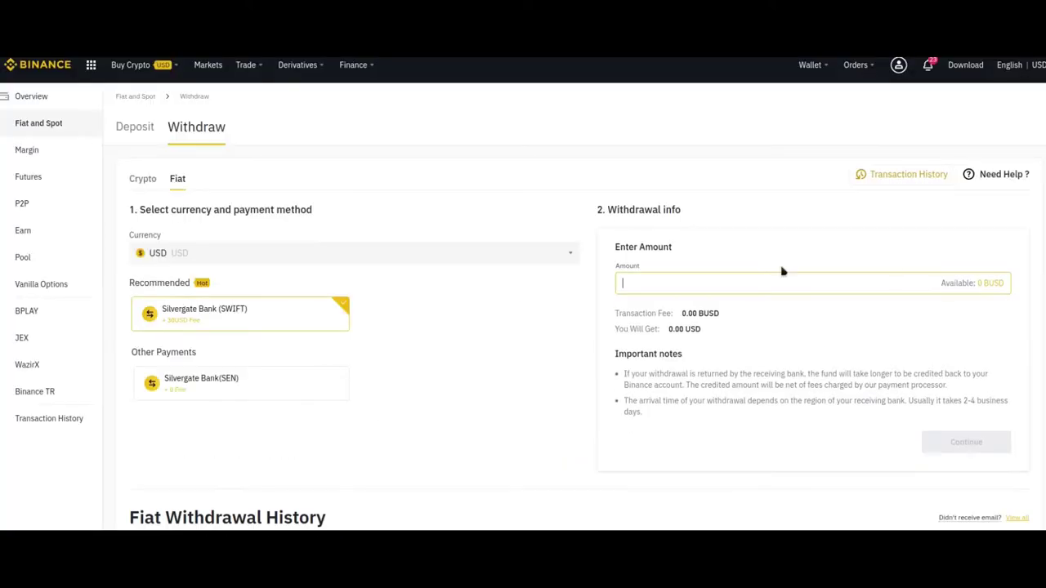
Step: Set up a Binance crypto withdrawal of Litecoin (LTC) on the LTC network
left_click(138, 185)
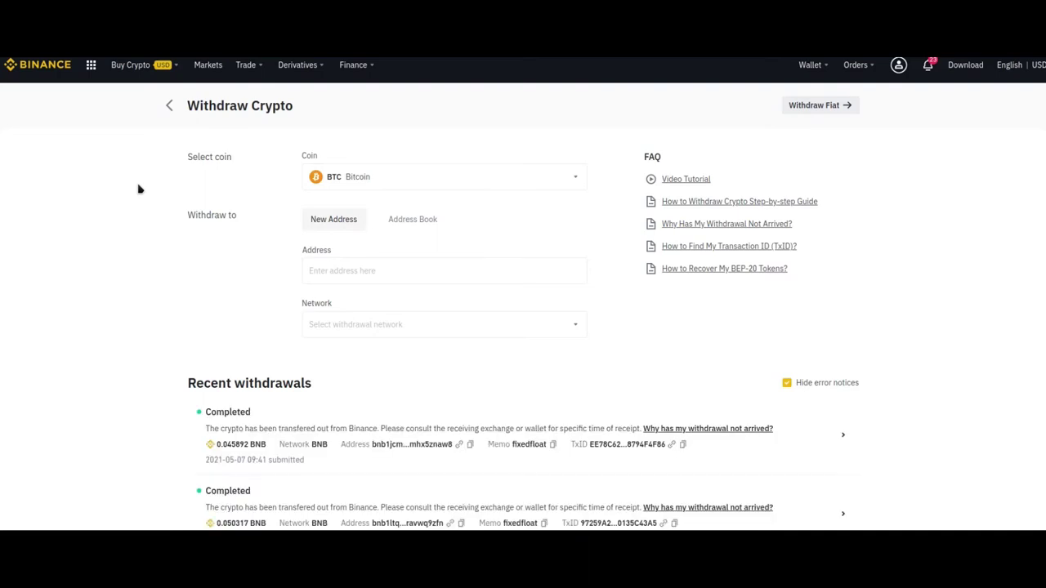
left_click(437, 176)
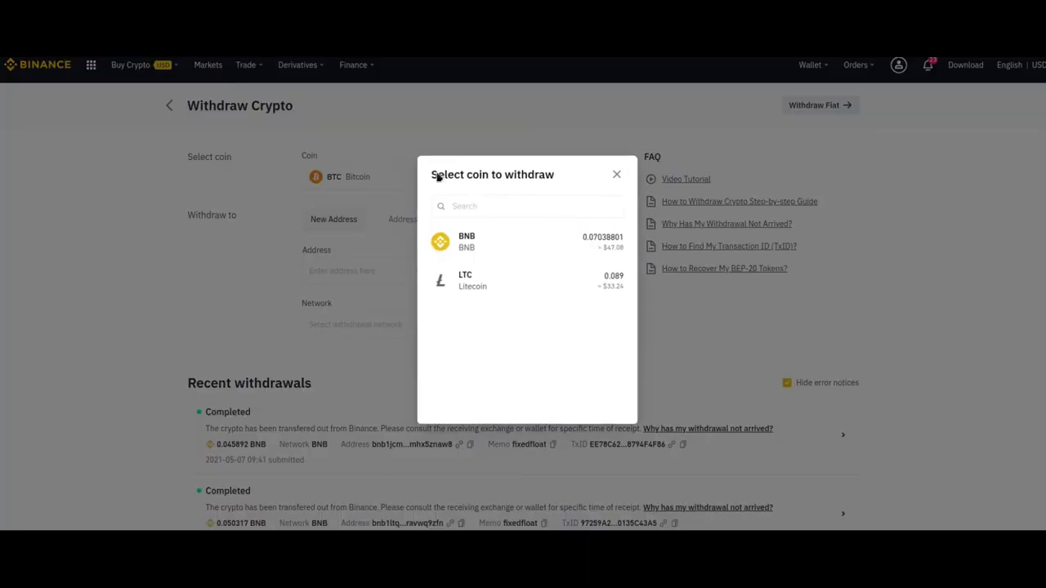
left_click(473, 284)
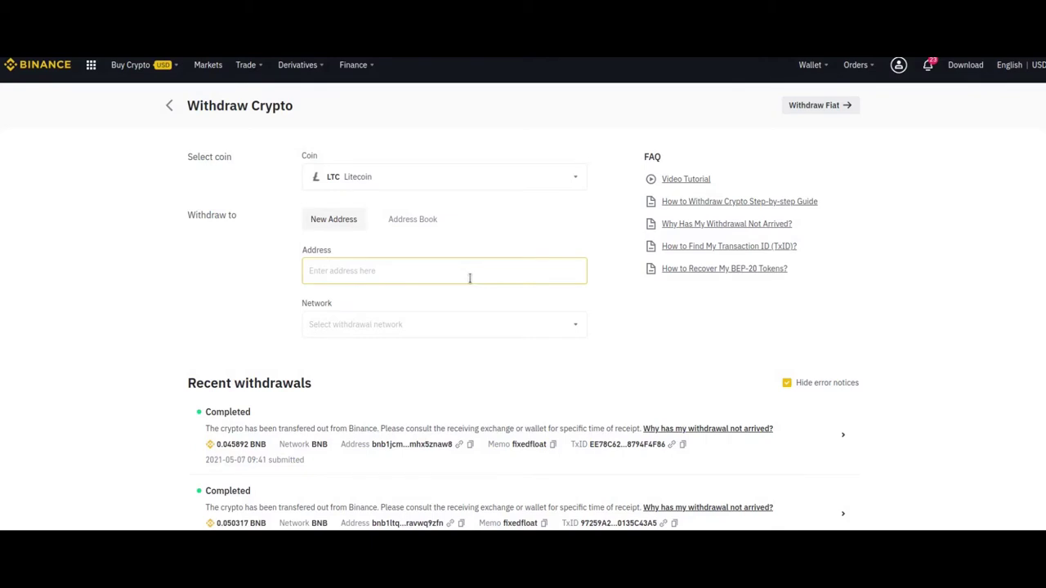
left_click(378, 327)
left_click(444, 330)
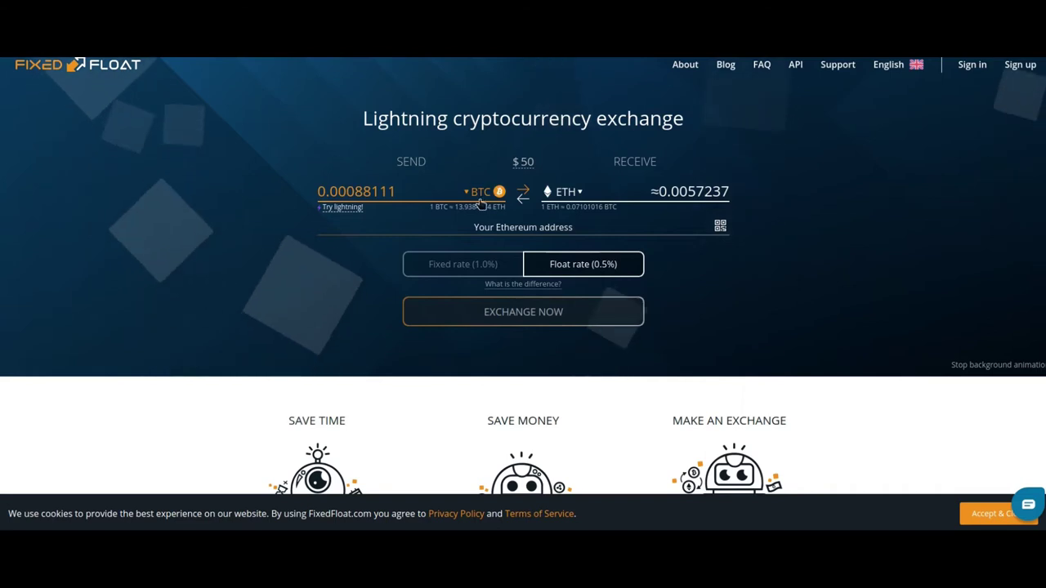
Step: Choose Litecoin as the send currency and Bitcoin (Lightning) as the receive currency
left_click(481, 194)
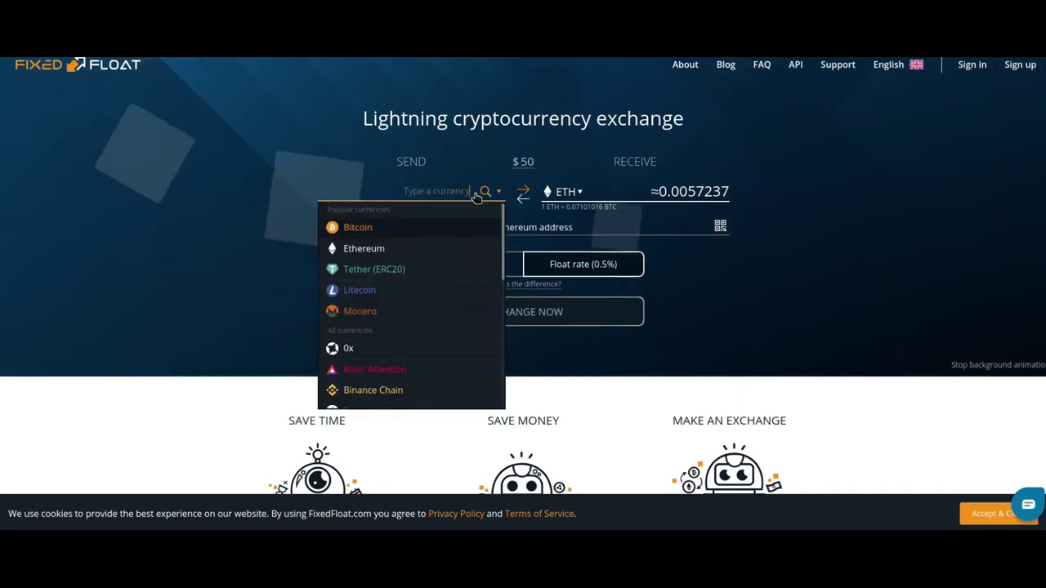
left_click(363, 292)
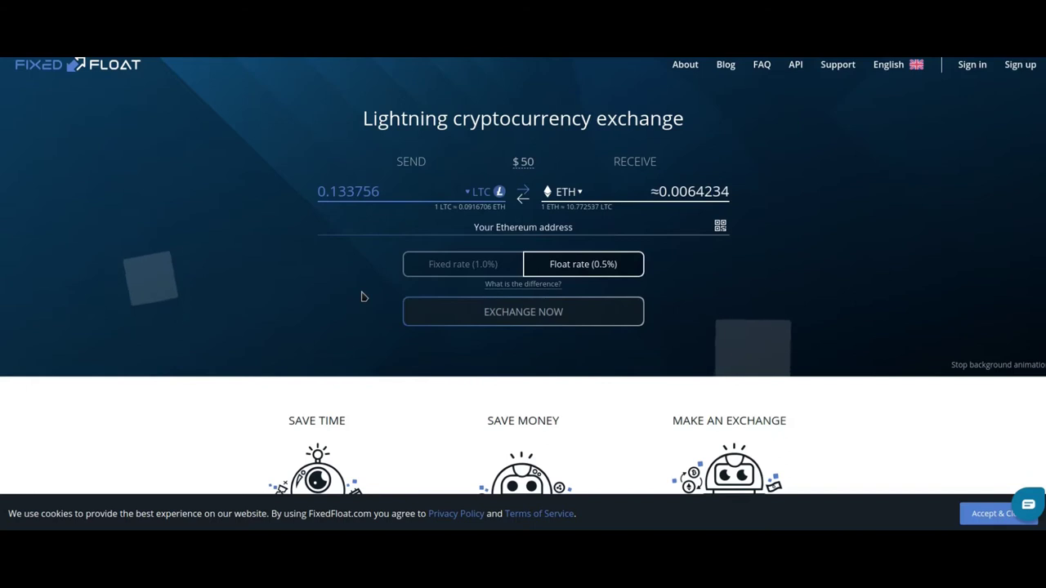
left_click(577, 197)
scroll(595, 294, "down", 1)
scroll(596, 294, "down", 2)
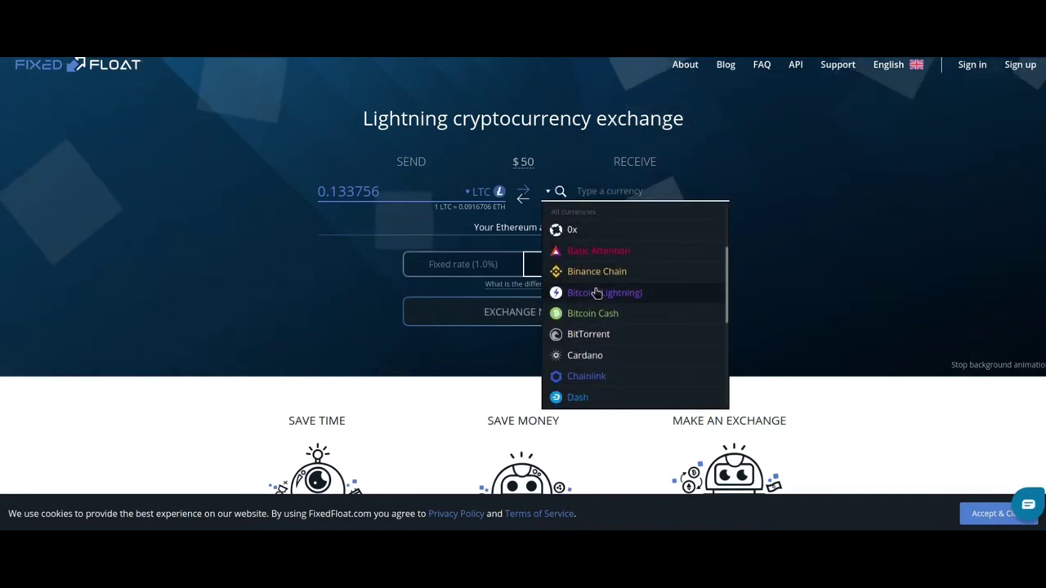
left_click(595, 294)
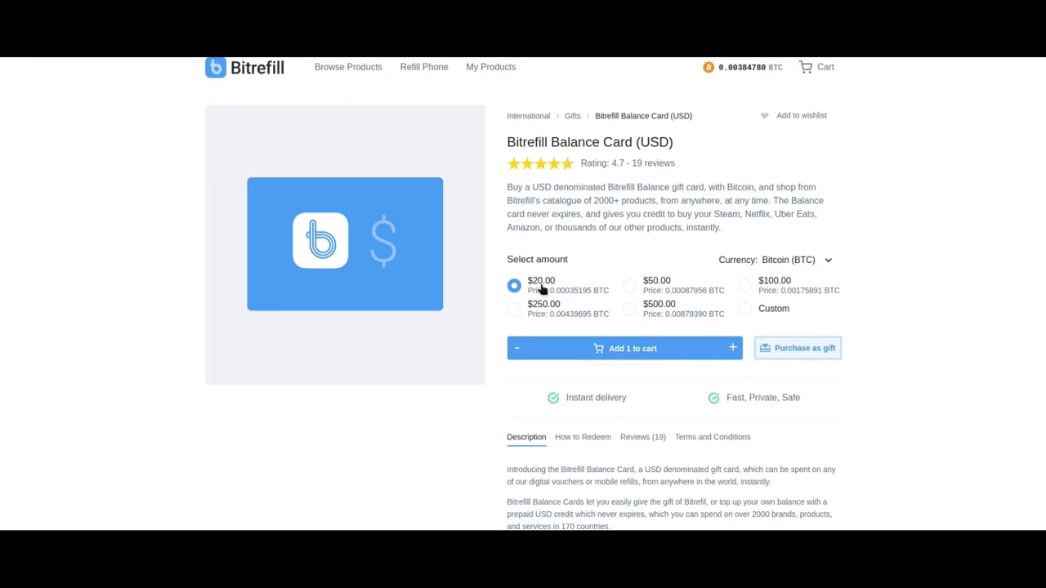
Step: Add the $20 Balance Card to the cart and check out paying with Lightning (BTC)
left_click(648, 357)
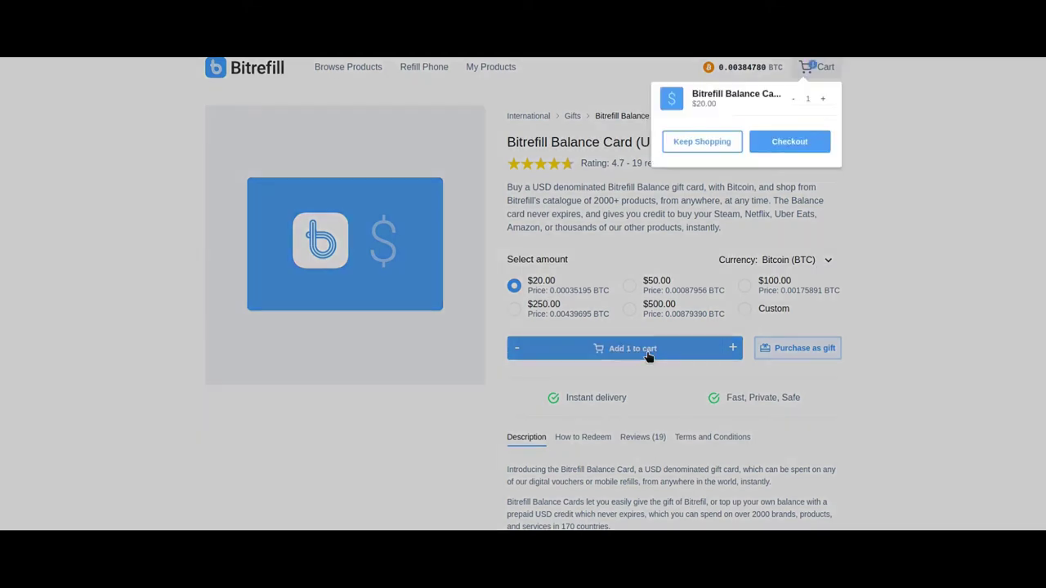
left_click(790, 145)
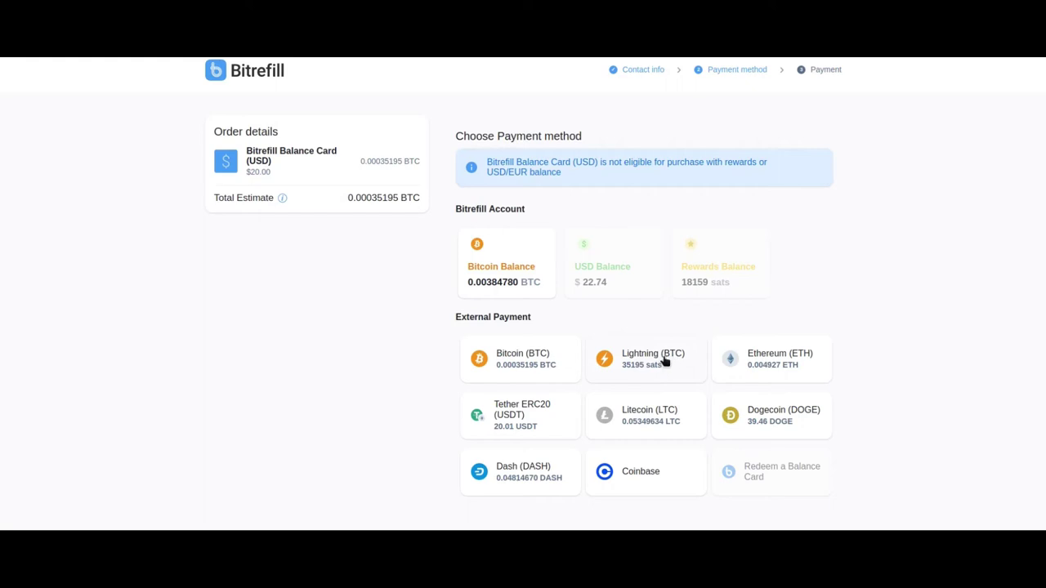
left_click(647, 363)
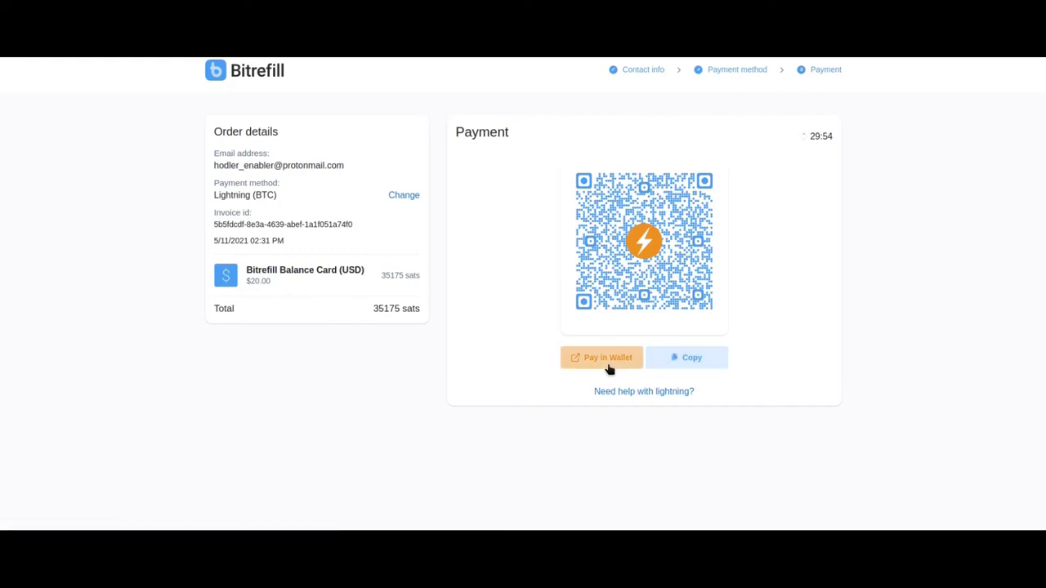
Step: Copy the 35,175-sat Lightning invoice and close the invoice dialog
left_click(674, 366)
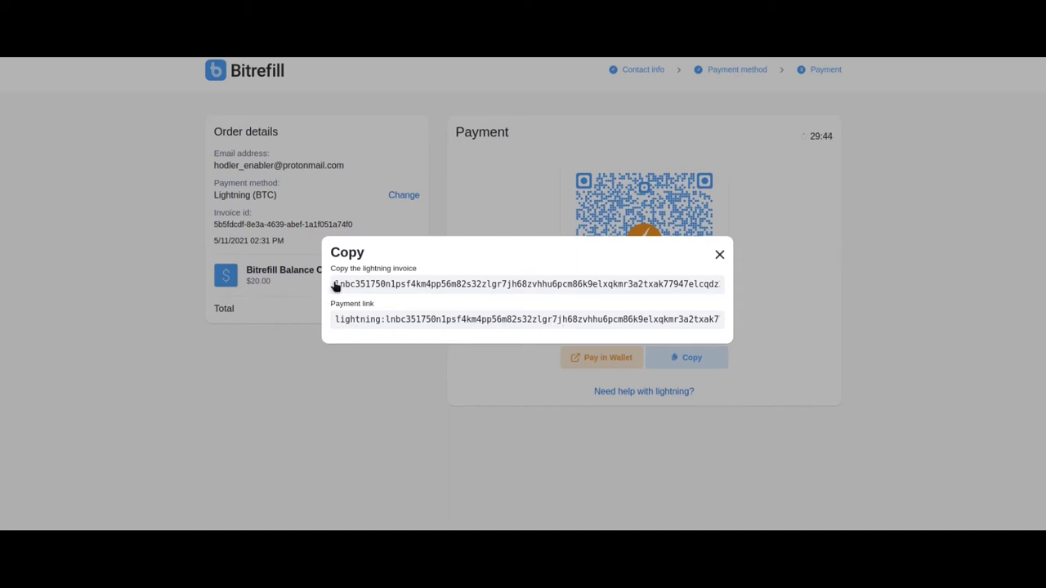
left_click(336, 286)
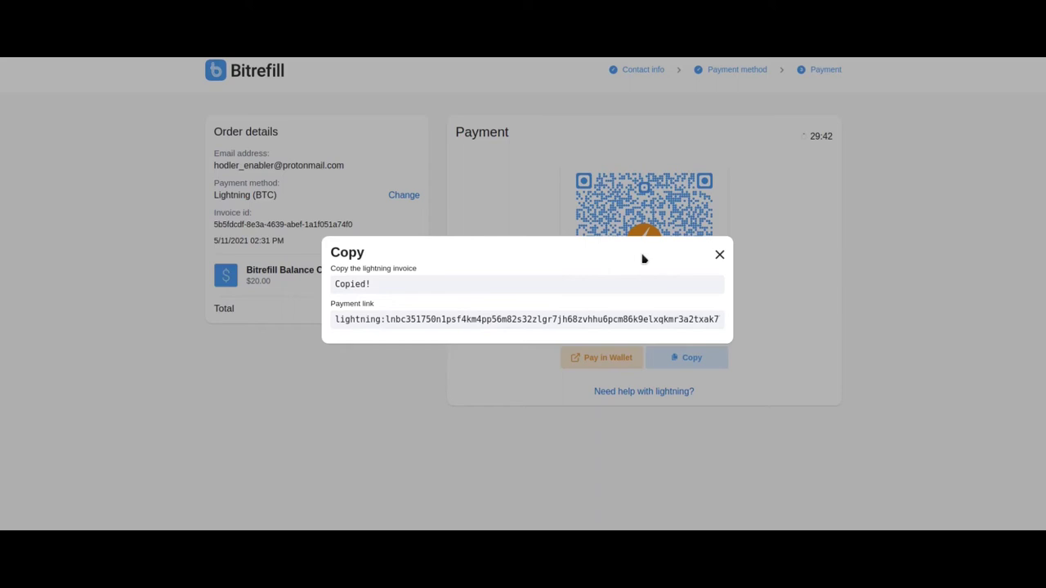
left_click(719, 255)
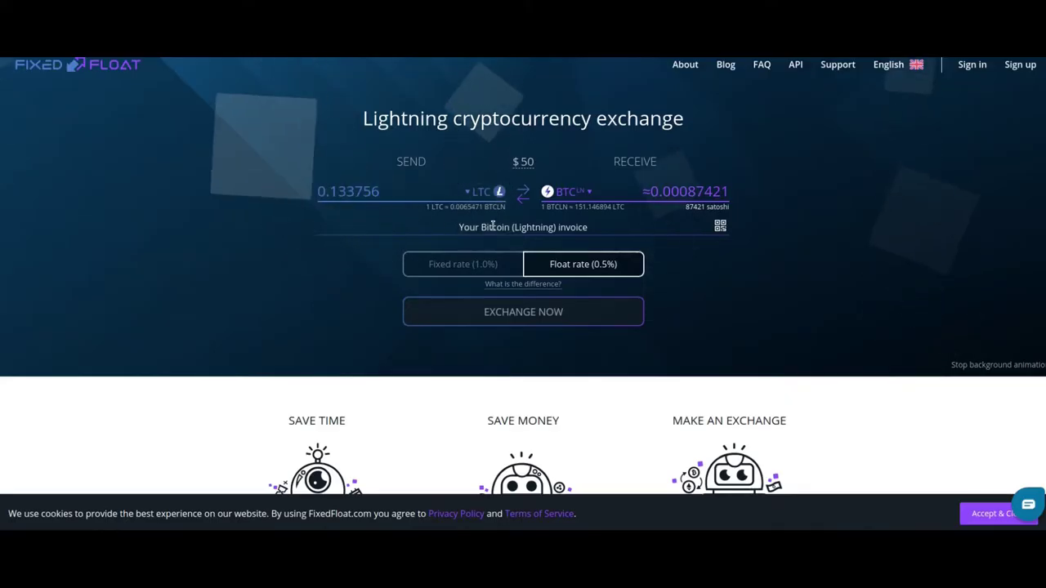
right_click(524, 226)
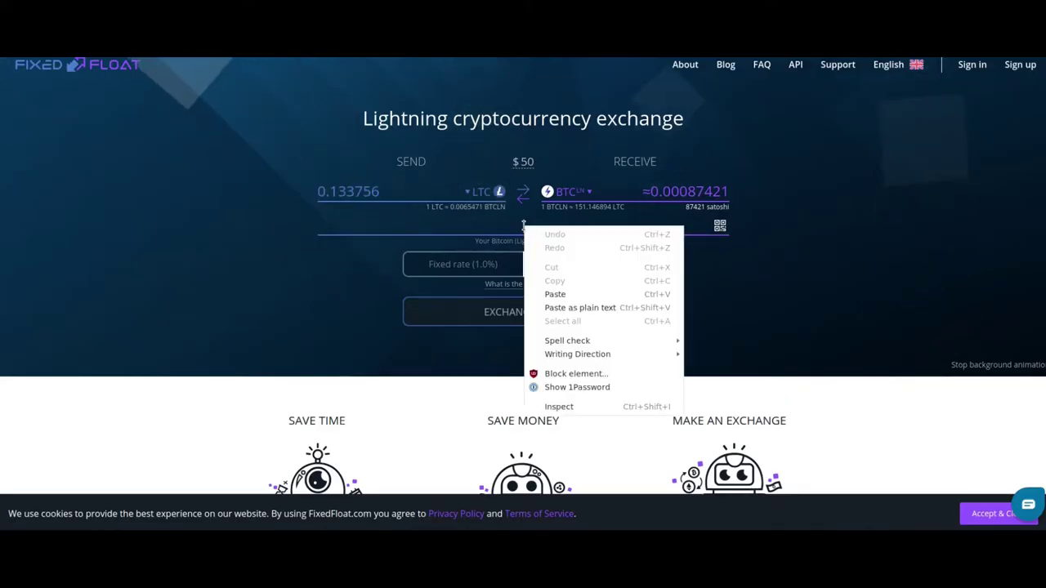
left_click(553, 292)
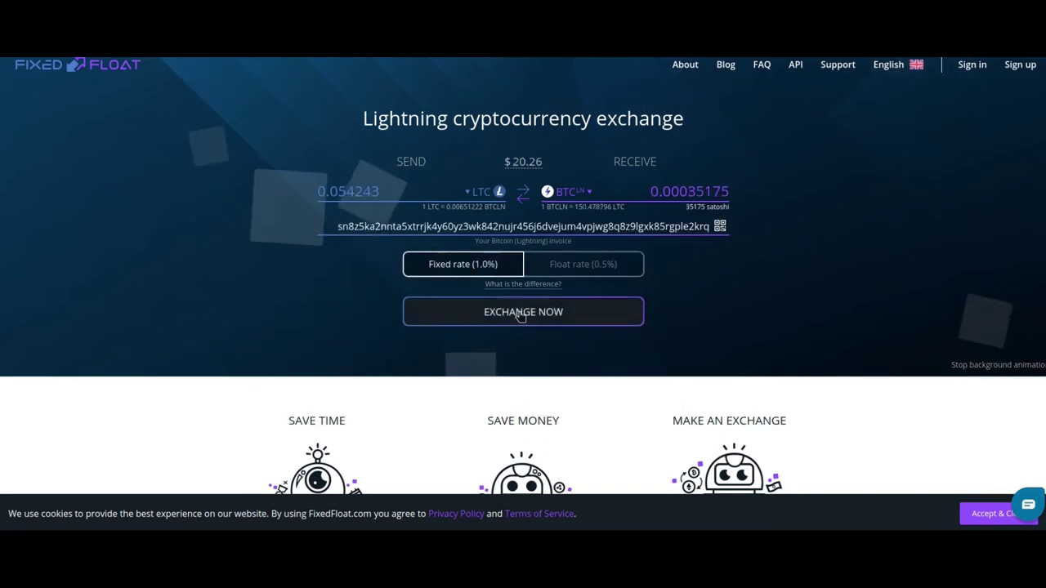
left_click(521, 315)
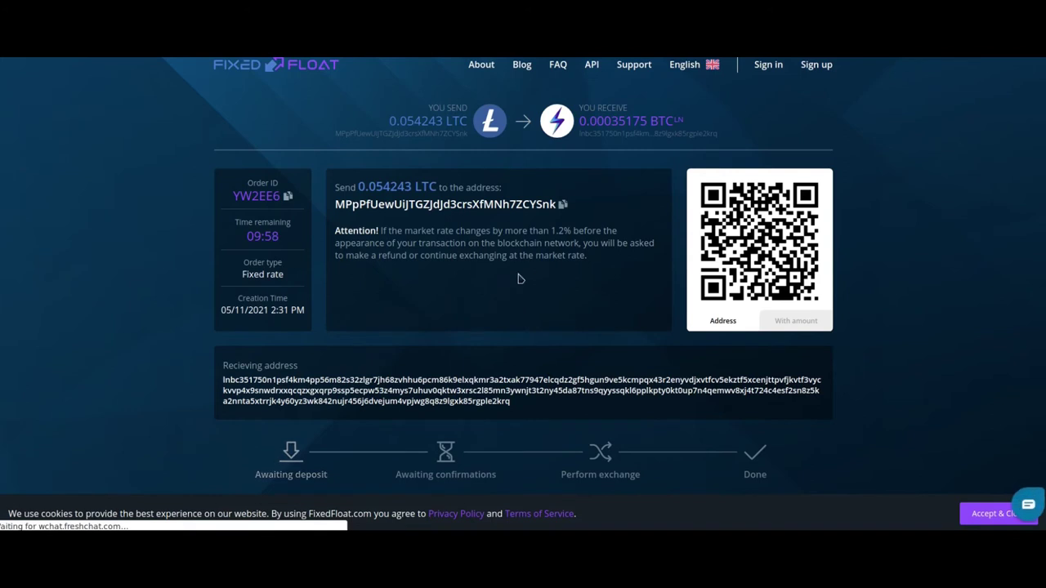
Step: Paste FixedFloat's Litecoin deposit address as the Binance withdrawal destination
left_click(563, 205)
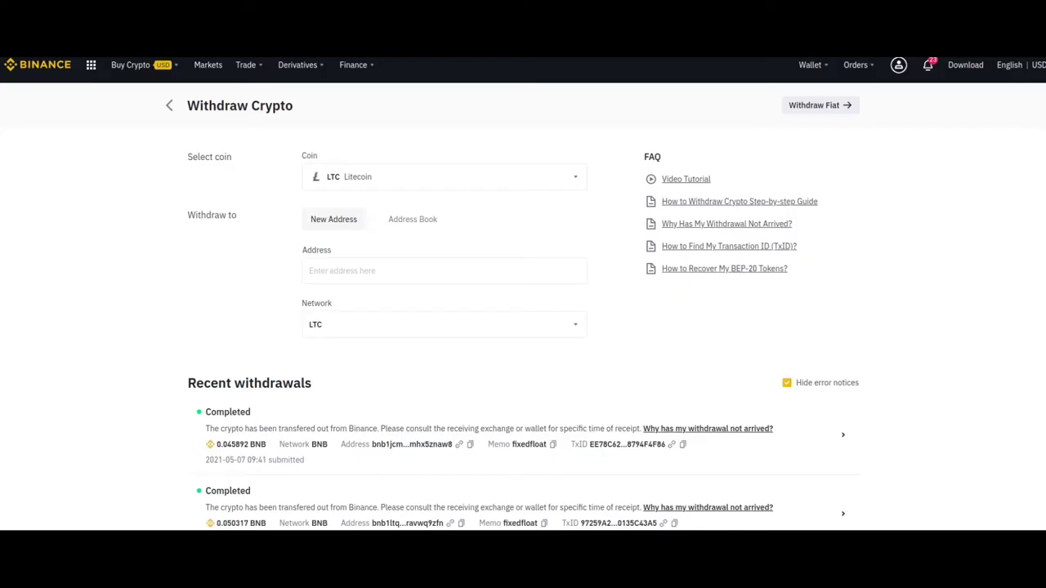
right_click(322, 267)
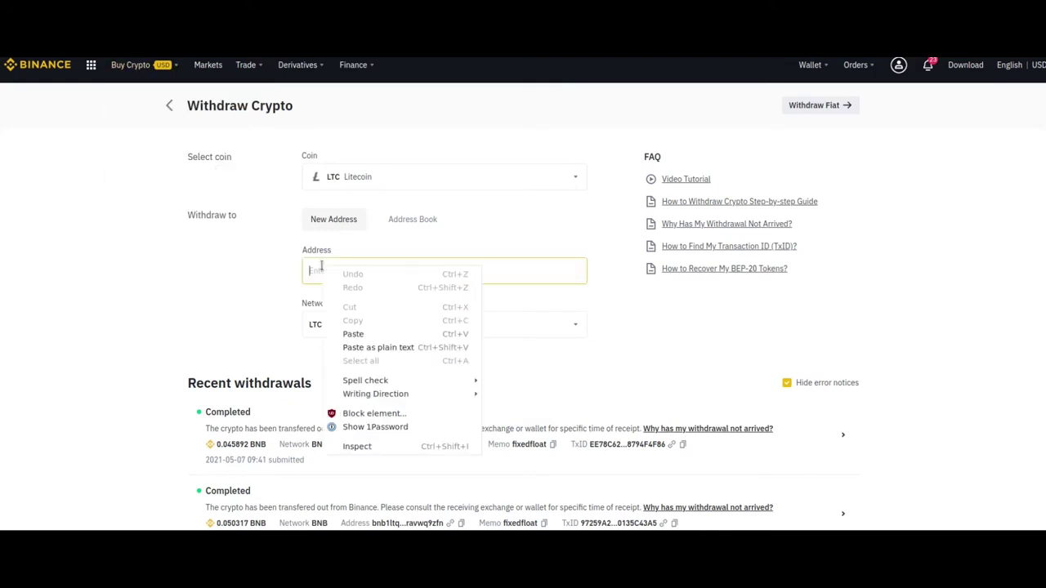
left_click(355, 333)
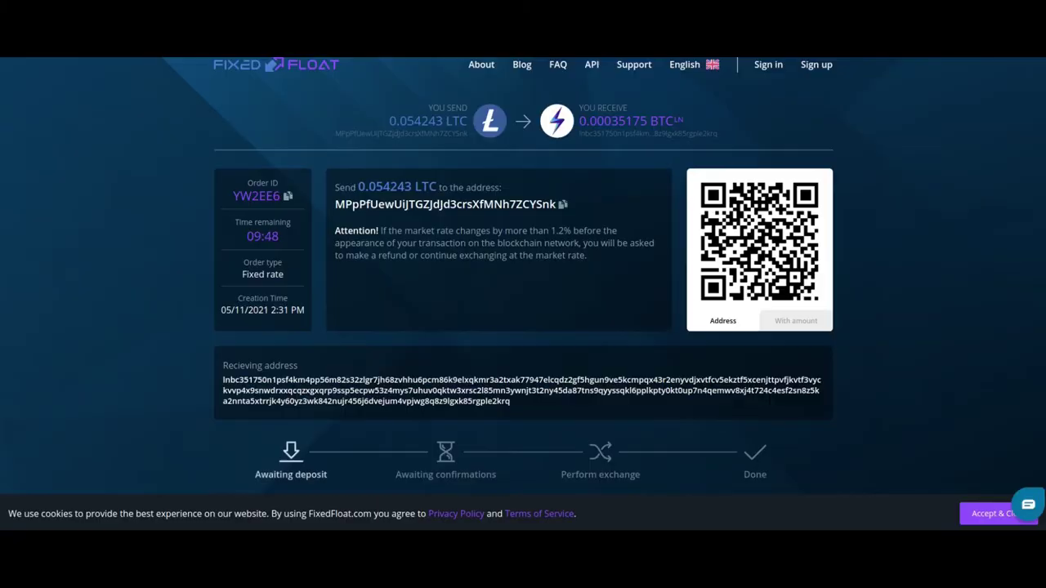
Step: Set the withdrawal amount to 0.055243 LTC, starting from FixedFloat's 0.054243 quote
left_click_drag(356, 185, 413, 190)
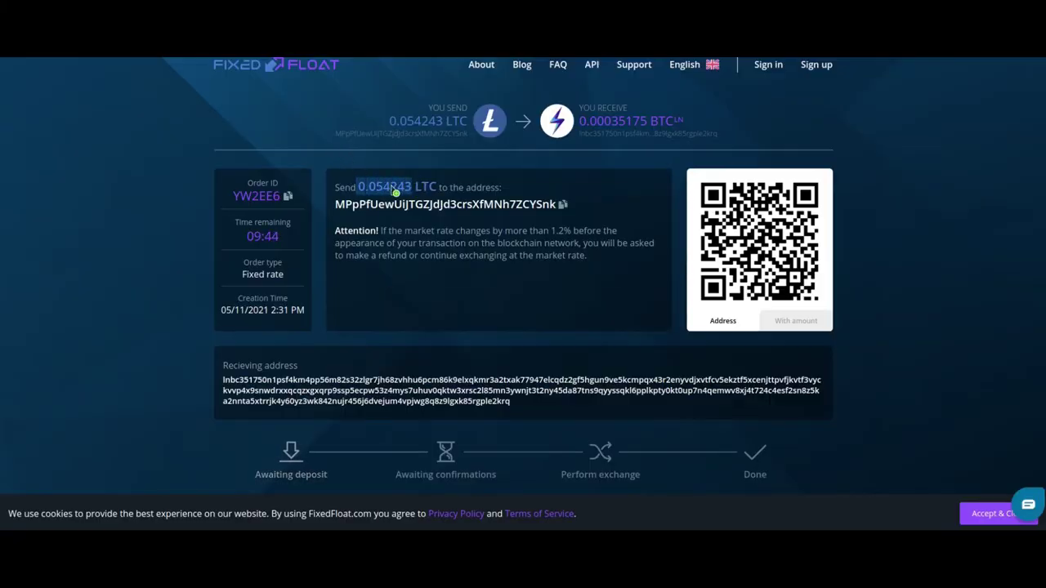
right_click(401, 188)
left_click(429, 194)
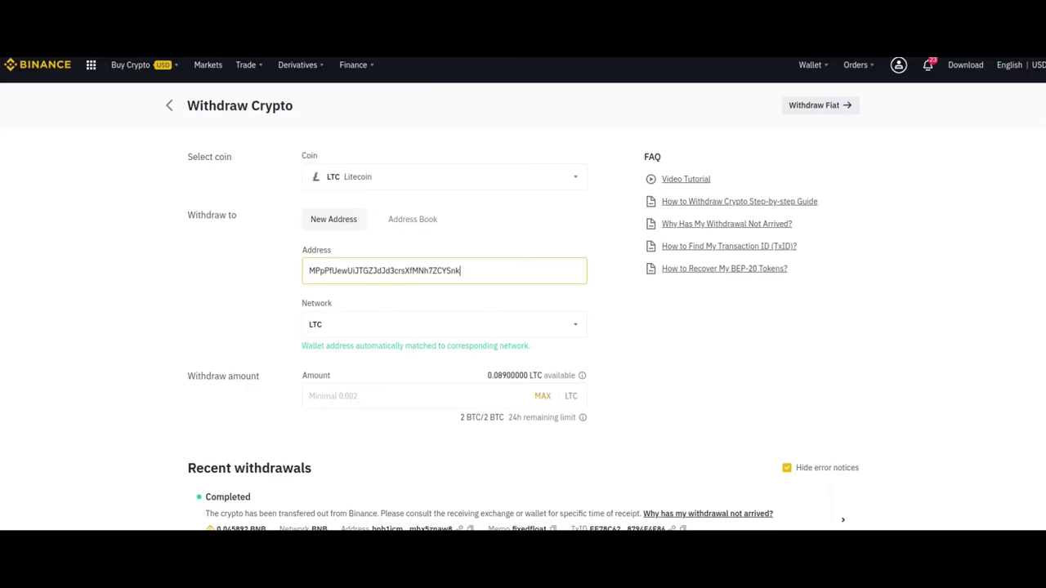
left_click(364, 393)
right_click(357, 397)
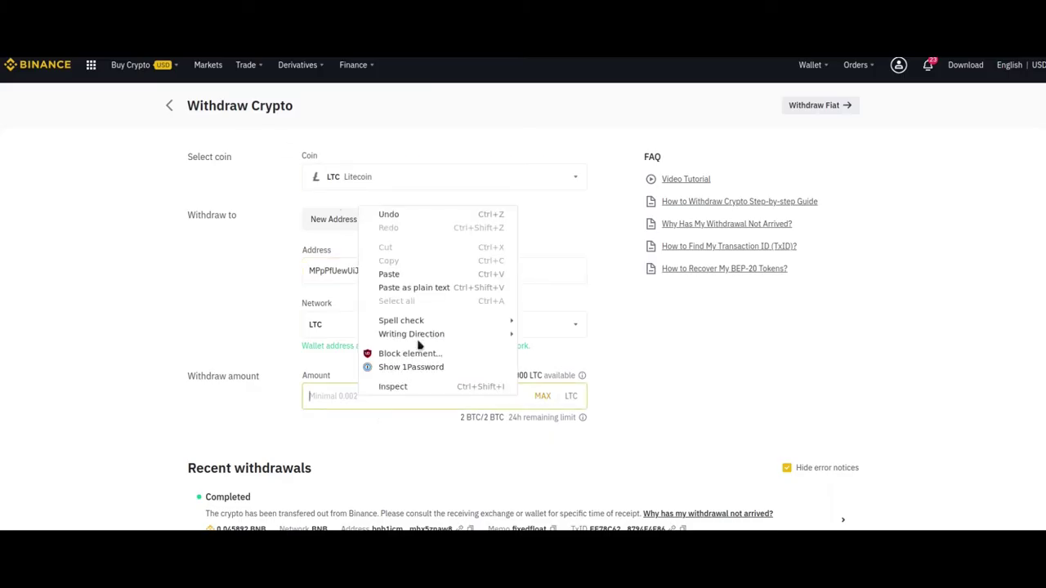
left_click(399, 274)
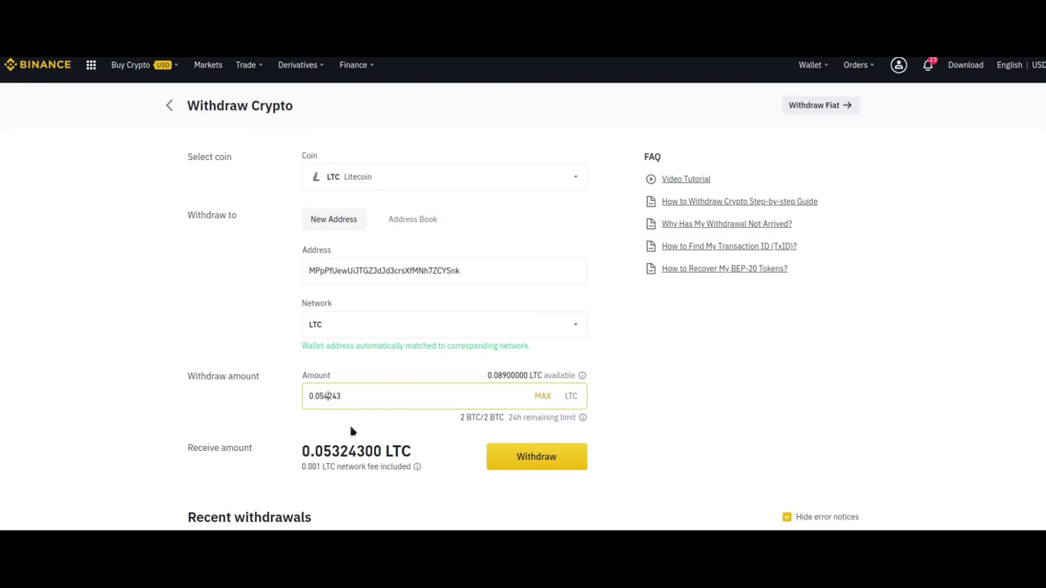
key("BackSpace")
type("6")
key("BackSpace")
type("4")
key("BackSpace")
type("5")
left_click(527, 457)
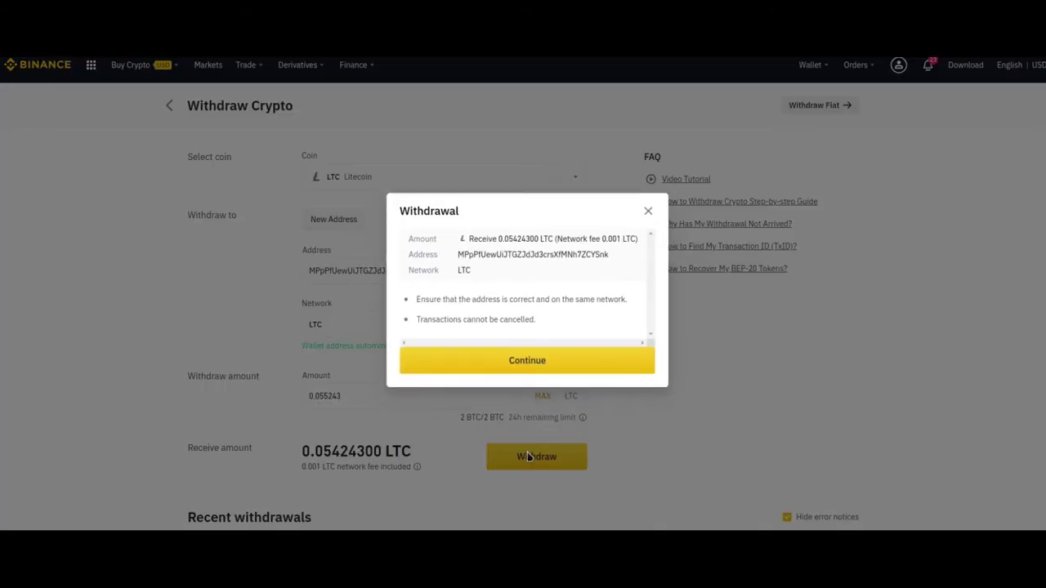
left_click(543, 363)
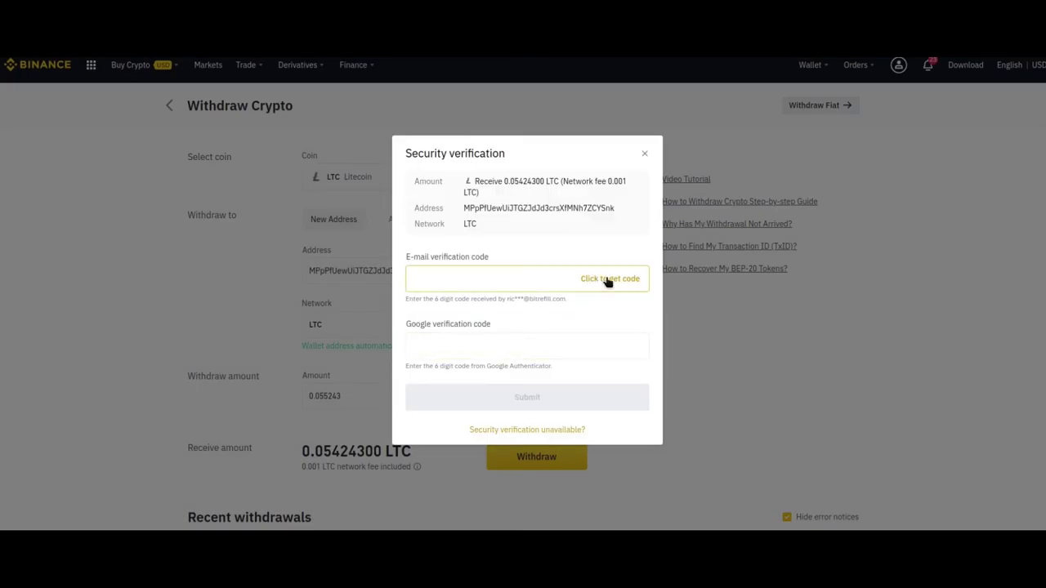
left_click(608, 280)
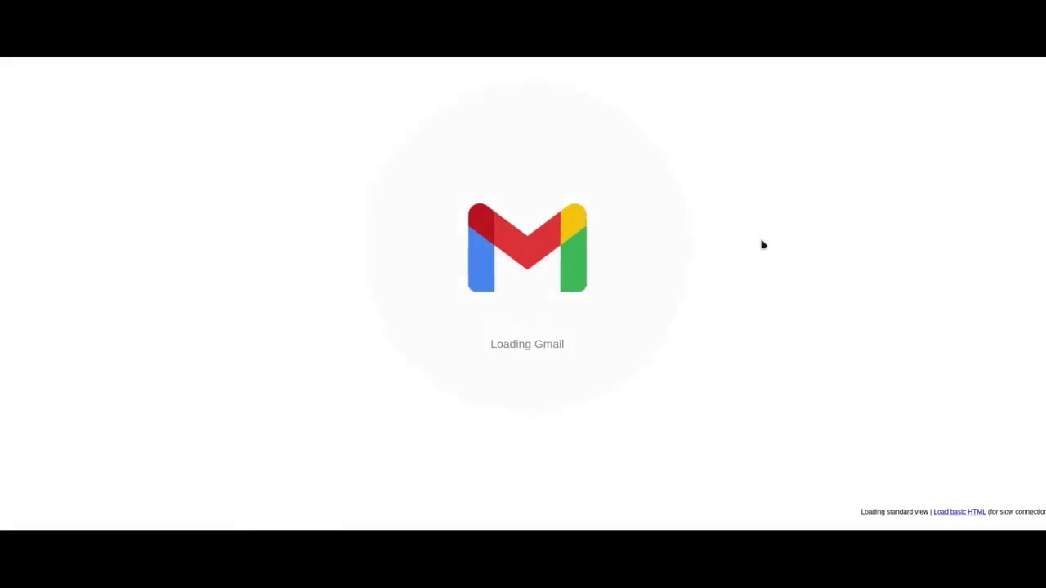
left_click(364, 156)
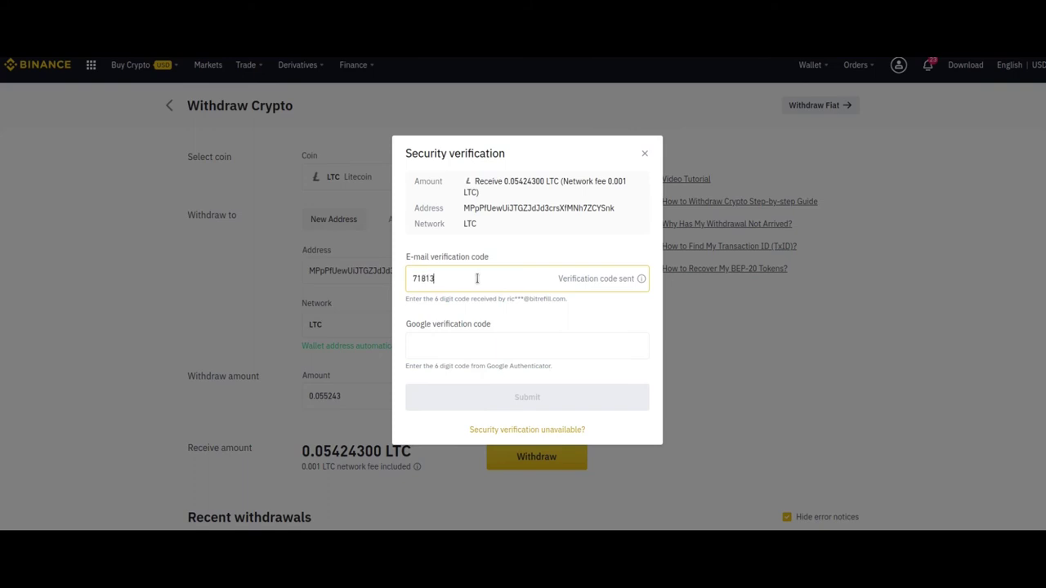
left_click(509, 353)
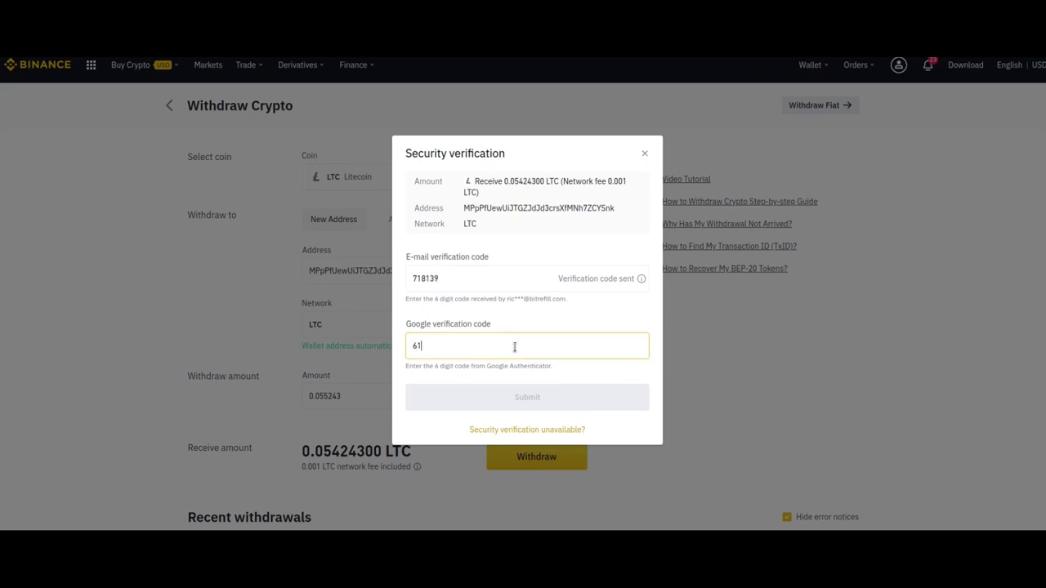
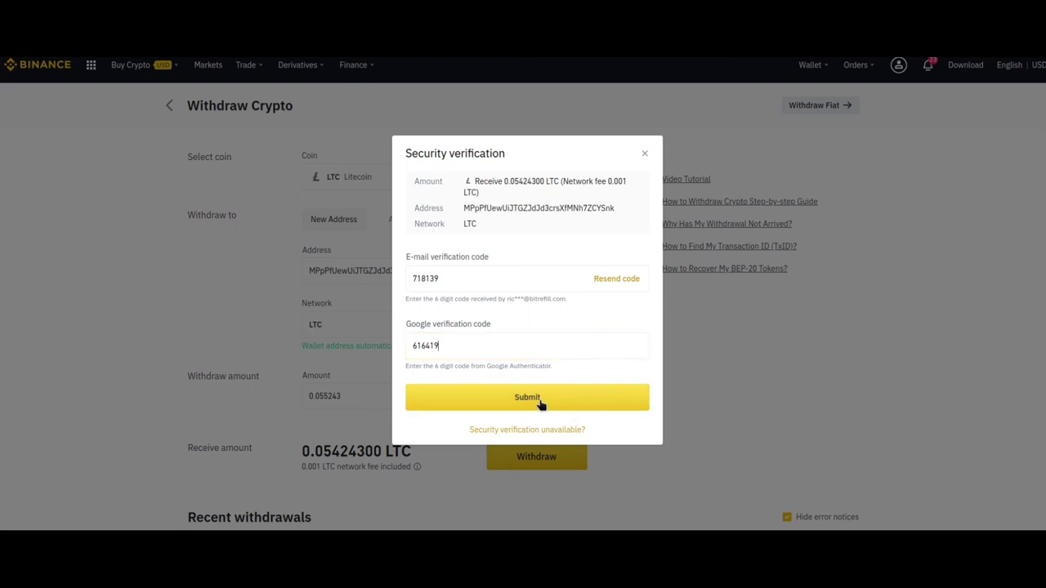
left_click(539, 404)
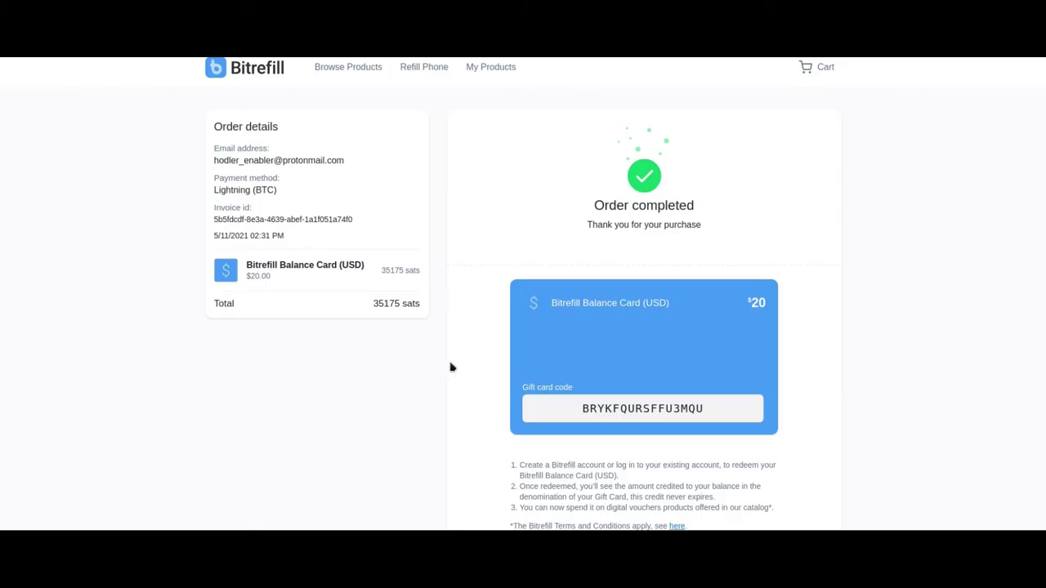
scroll(484, 448, "down", 1)
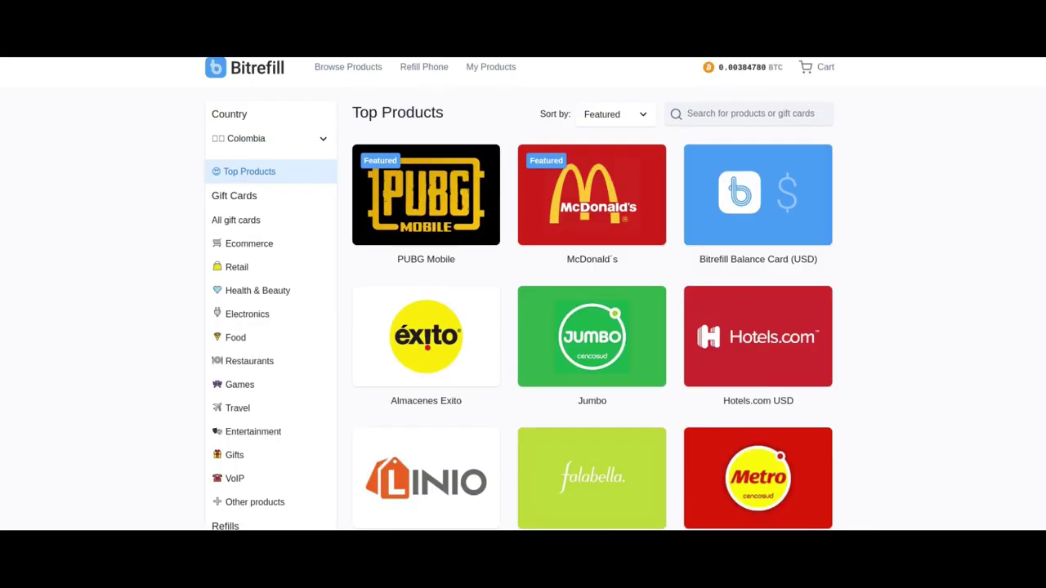
mouse_move(742, 67)
left_click(727, 74)
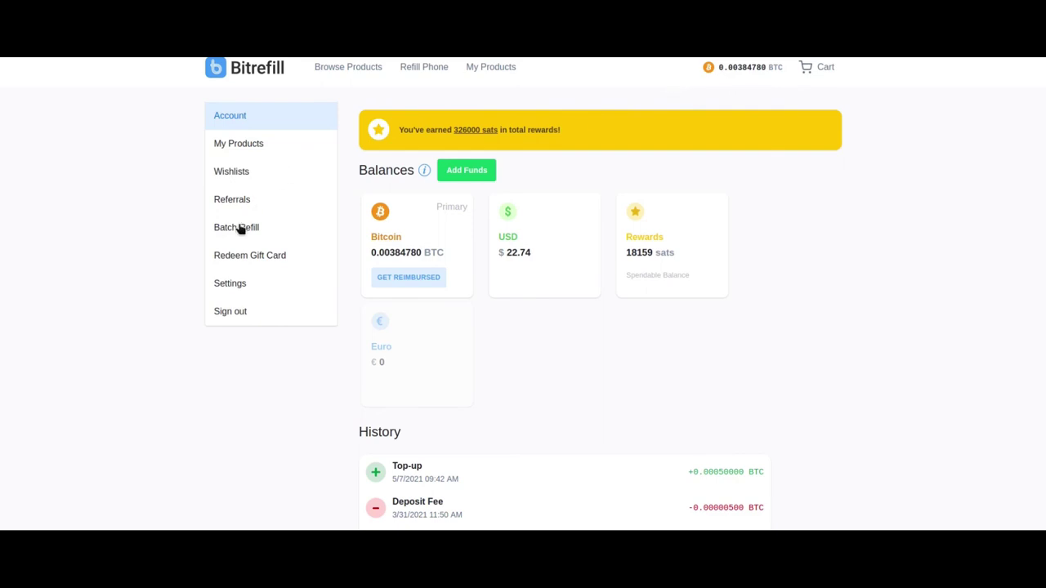
left_click(238, 260)
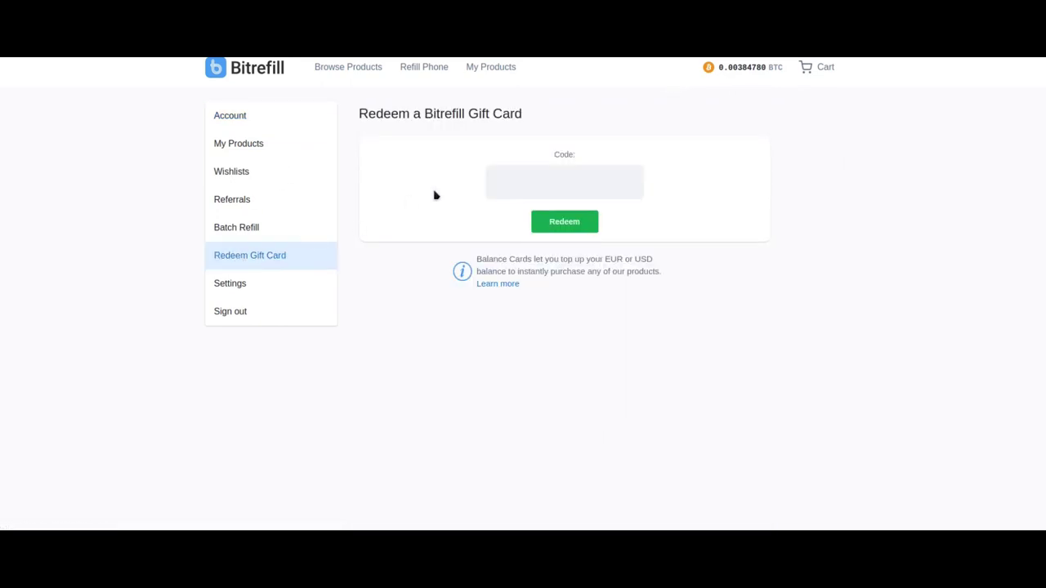
right_click(527, 181)
left_click(560, 248)
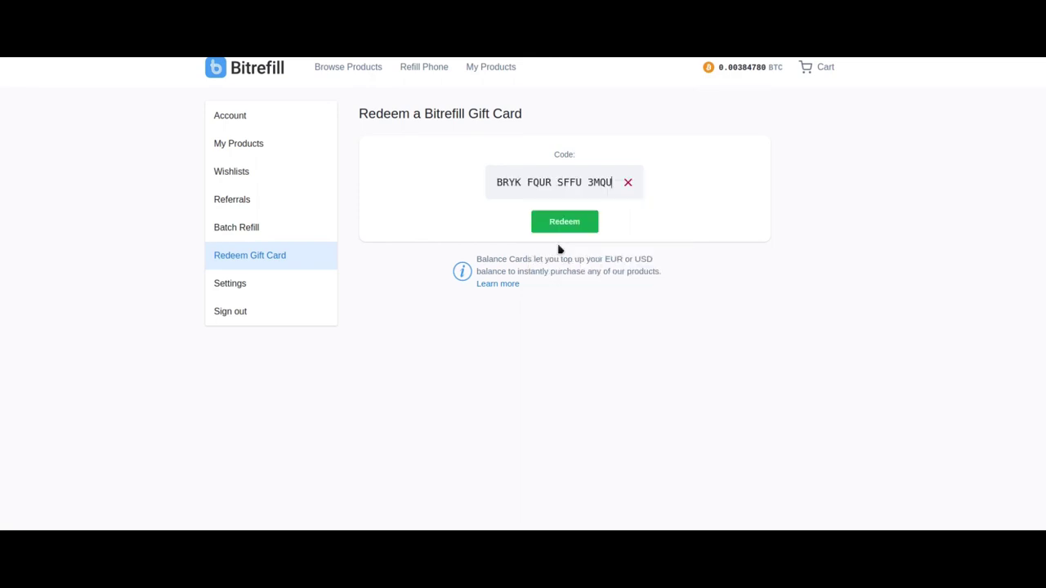
left_click(561, 227)
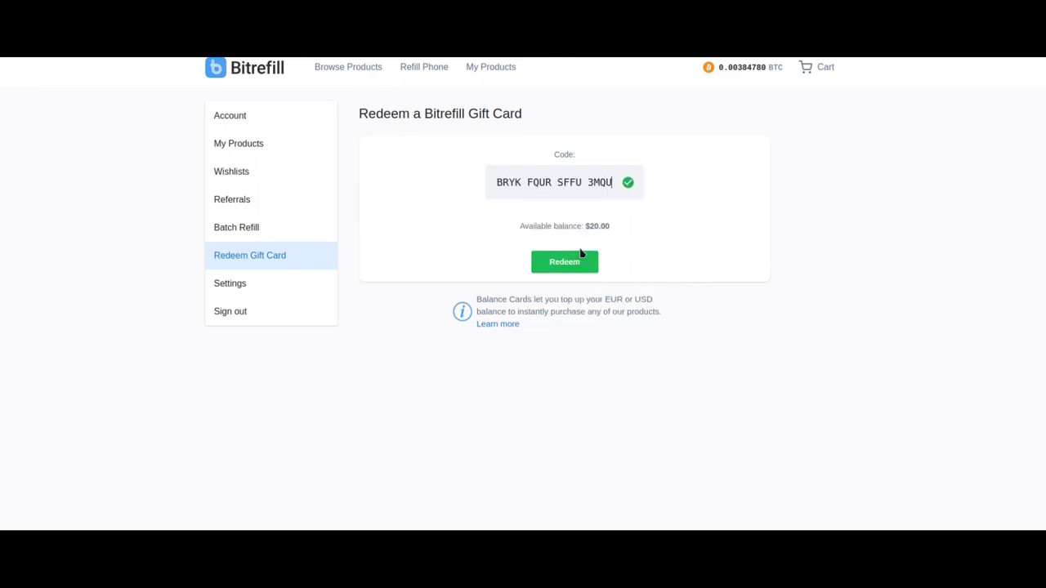
left_click(576, 266)
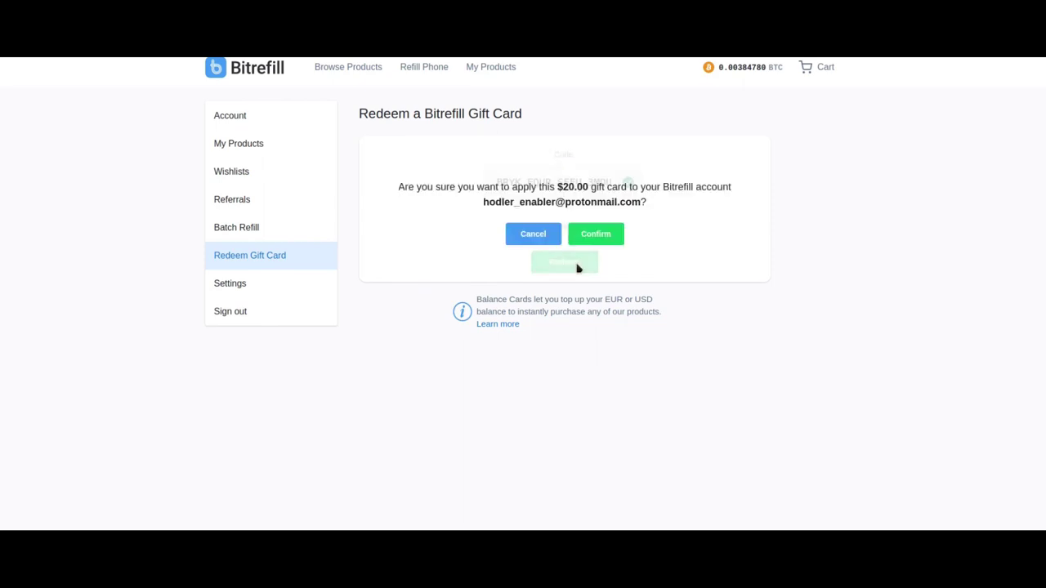
left_click(607, 236)
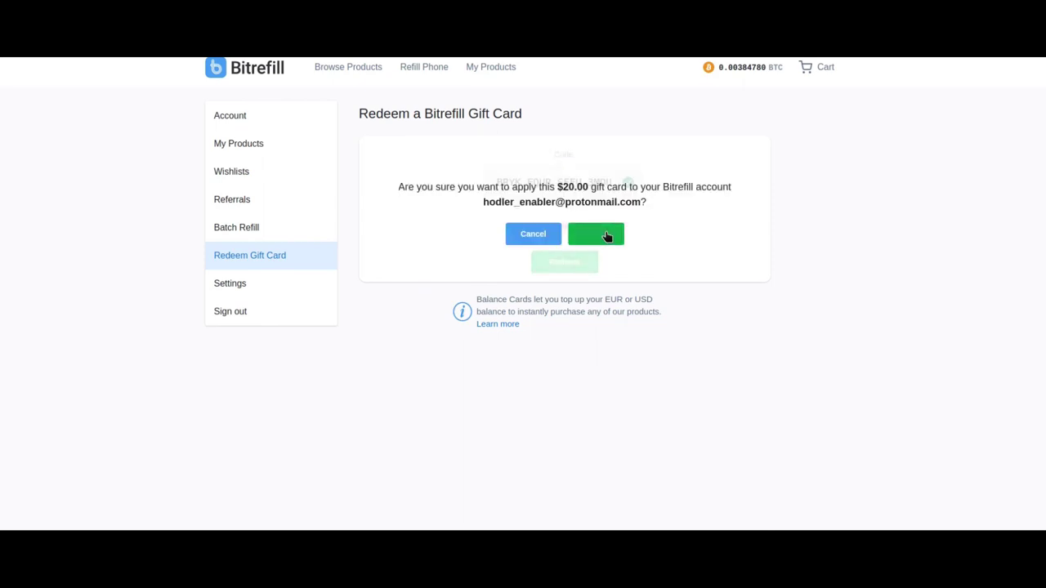